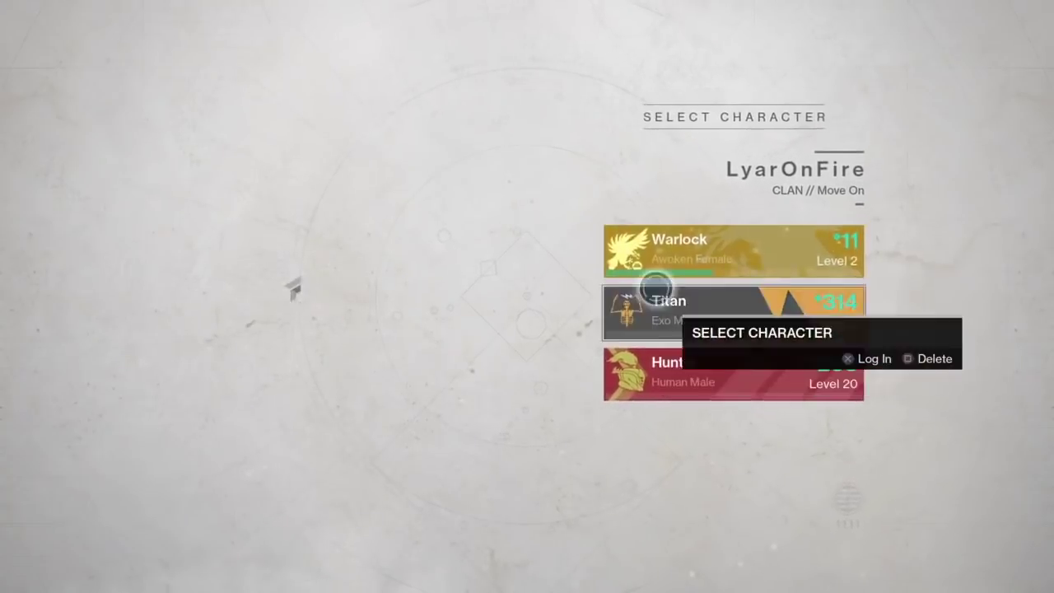
Step: Log in as the Level 2 Warlock and open the Director once orbit loads
click(642, 305)
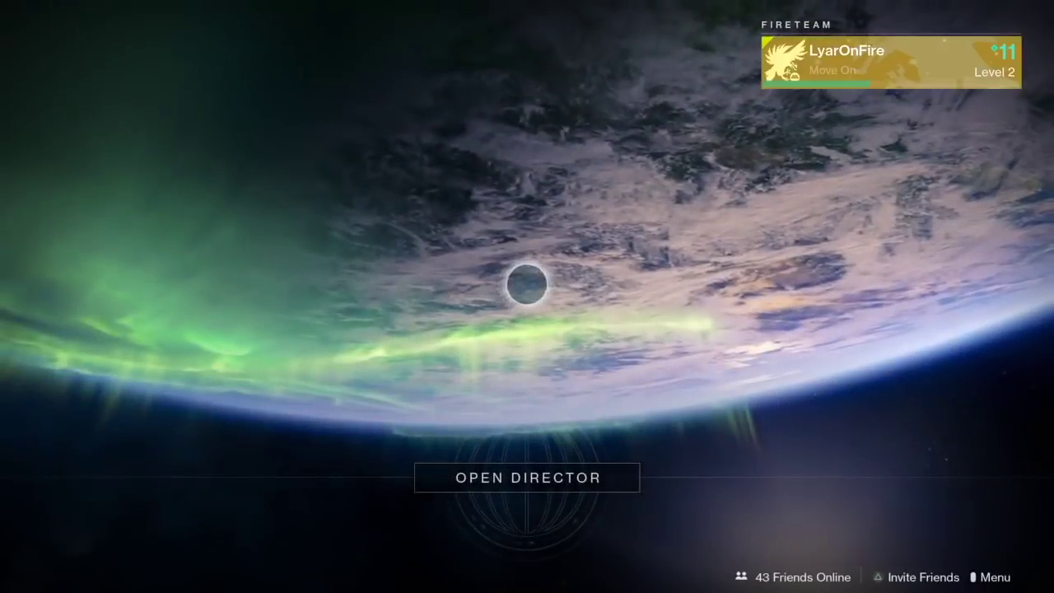
key(m)
key(e)
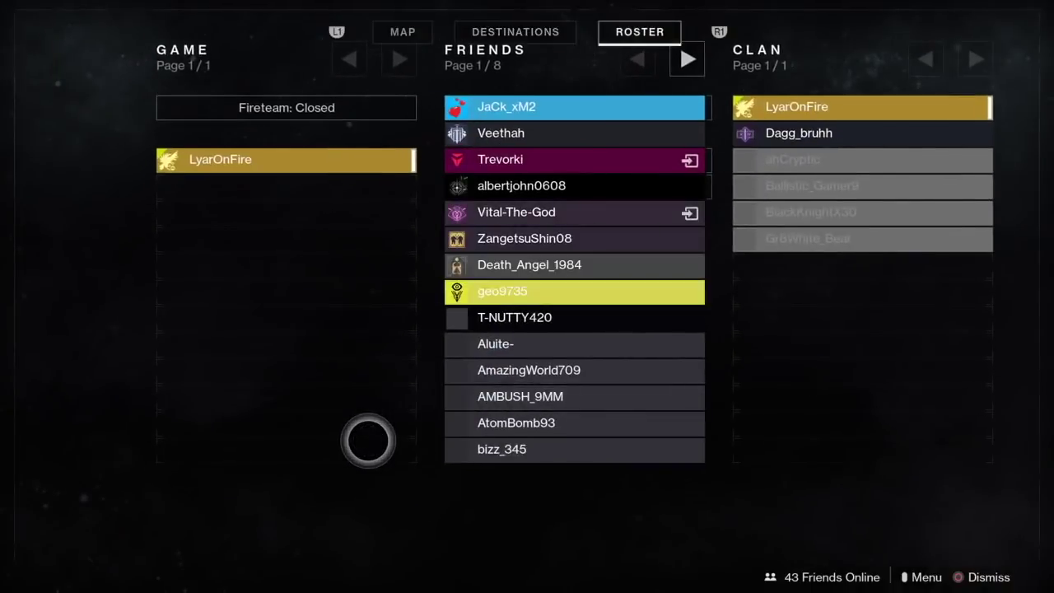
key(Escape)
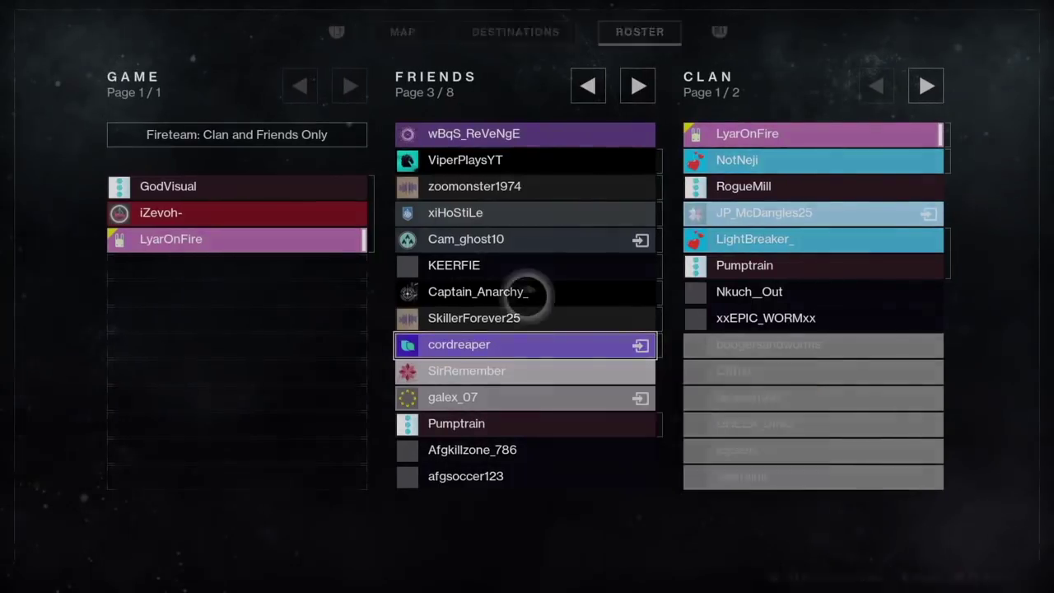
click(528, 294)
key(Escape)
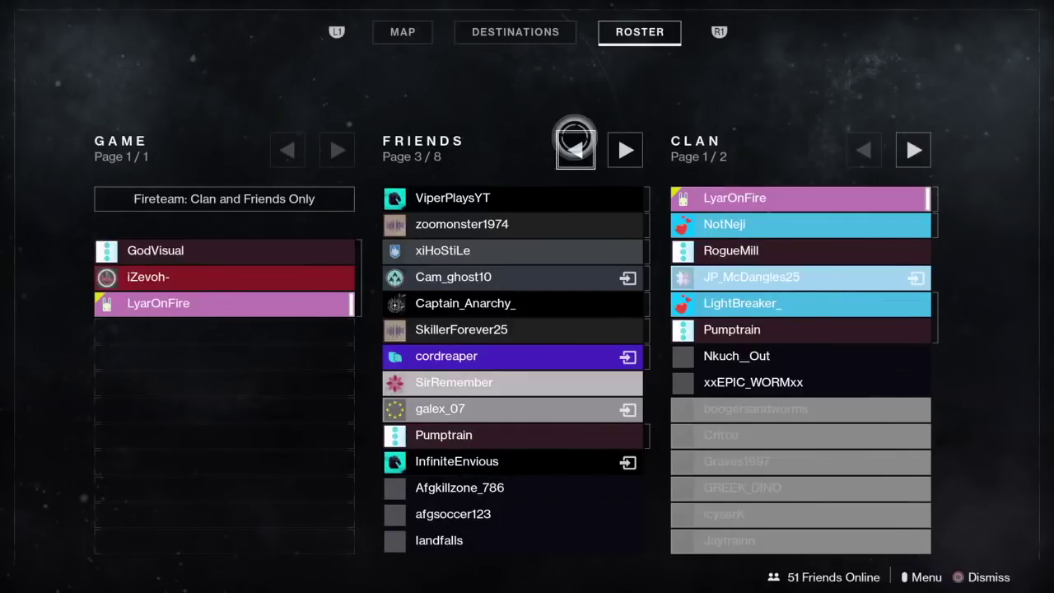